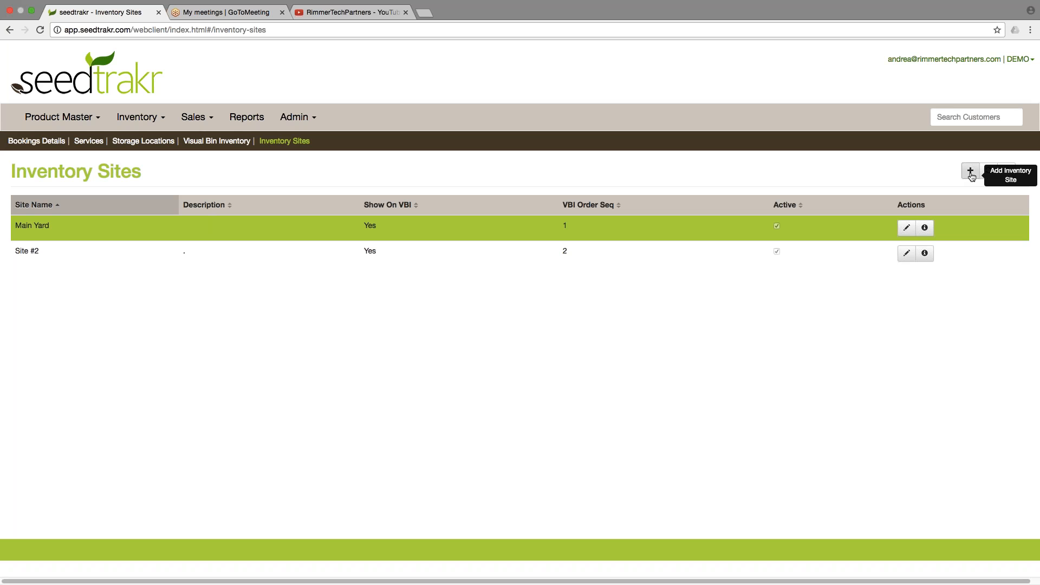
# Start a new inventory site named "Joe's Farm" with the site description "land description"
pyautogui.click(971, 173)
pyautogui.click(506, 116)
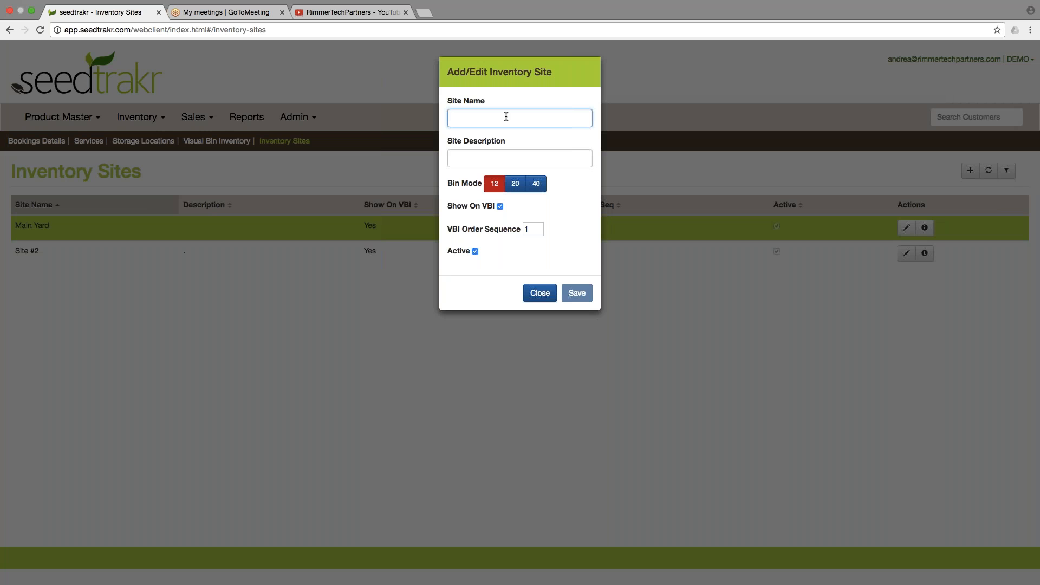
pyautogui.write("Joe'sFarm")
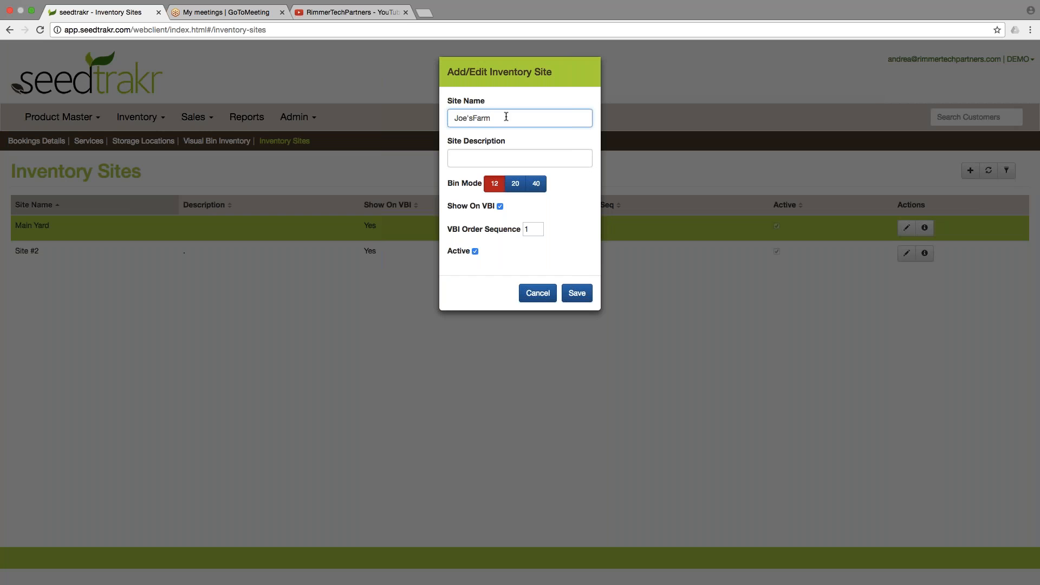
pyautogui.click(474, 118)
pyautogui.press('Tab')
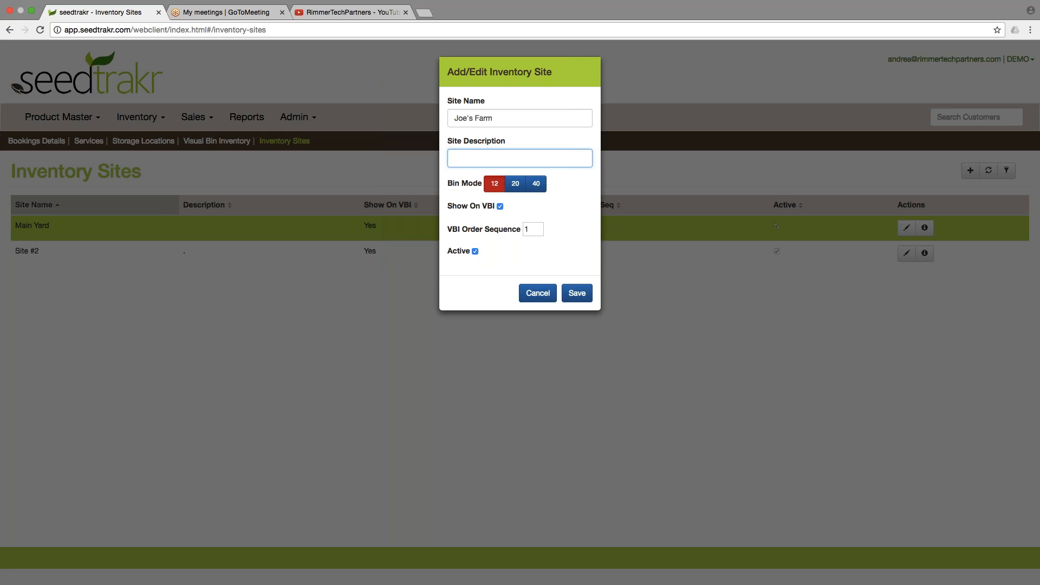
pyautogui.write('land description')
# Set the new site's VBI order sequence to 3 and save the site
pyautogui.click(532, 228)
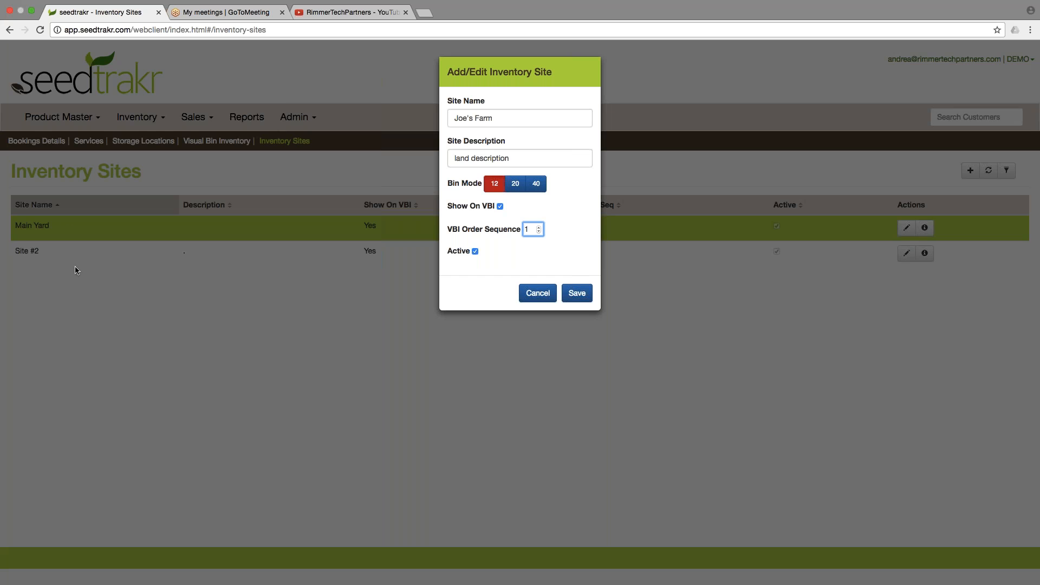
pyautogui.press('BackSpace')
pyautogui.write('3')
pyautogui.click(577, 293)
pyautogui.click(581, 225)
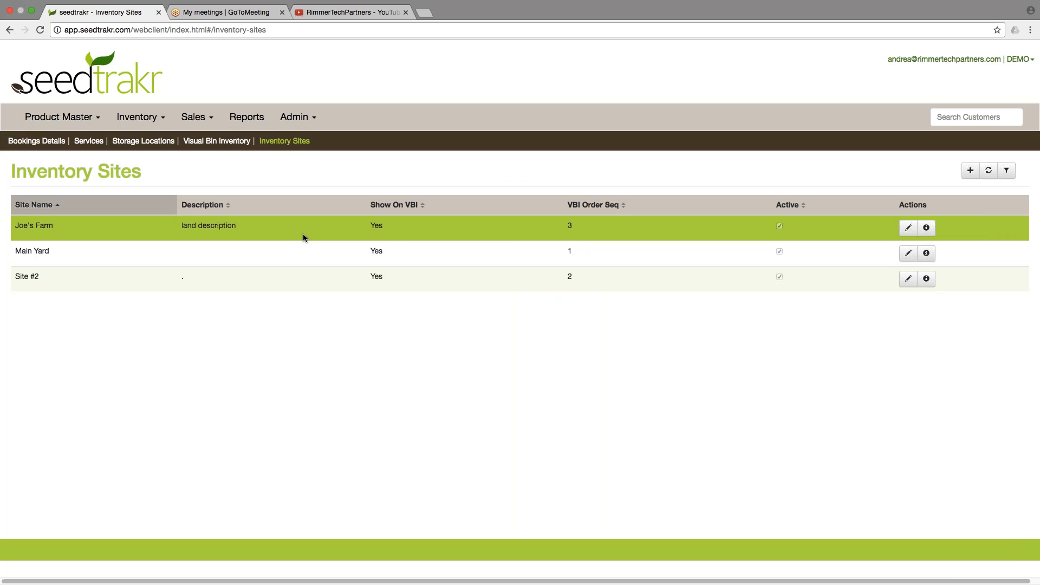
# Go to Visual Bin Inventory and look through the available sites and the bins not yet placed on the Main Yard layout
pyautogui.click(137, 120)
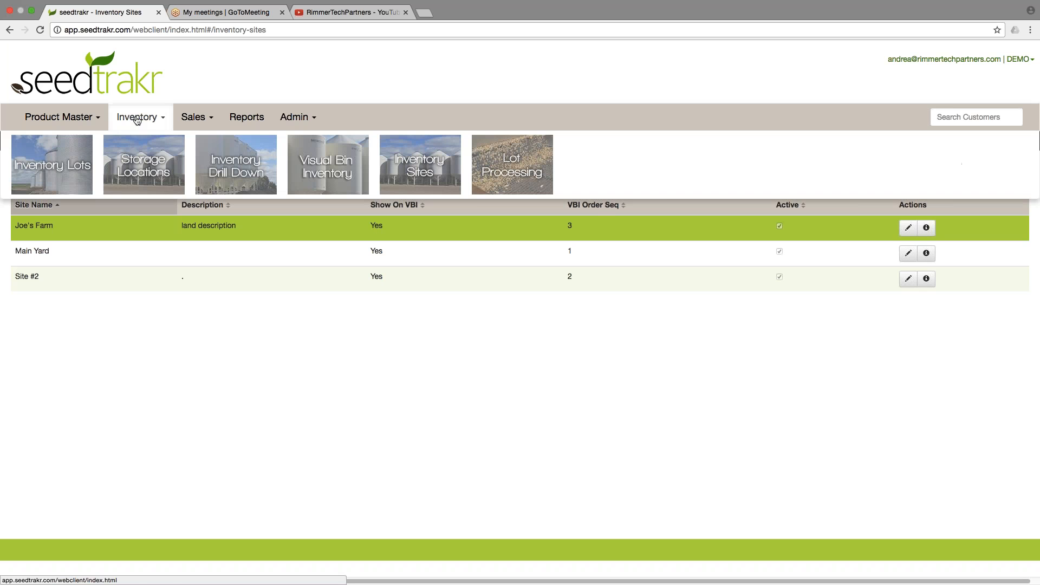
pyautogui.click(329, 169)
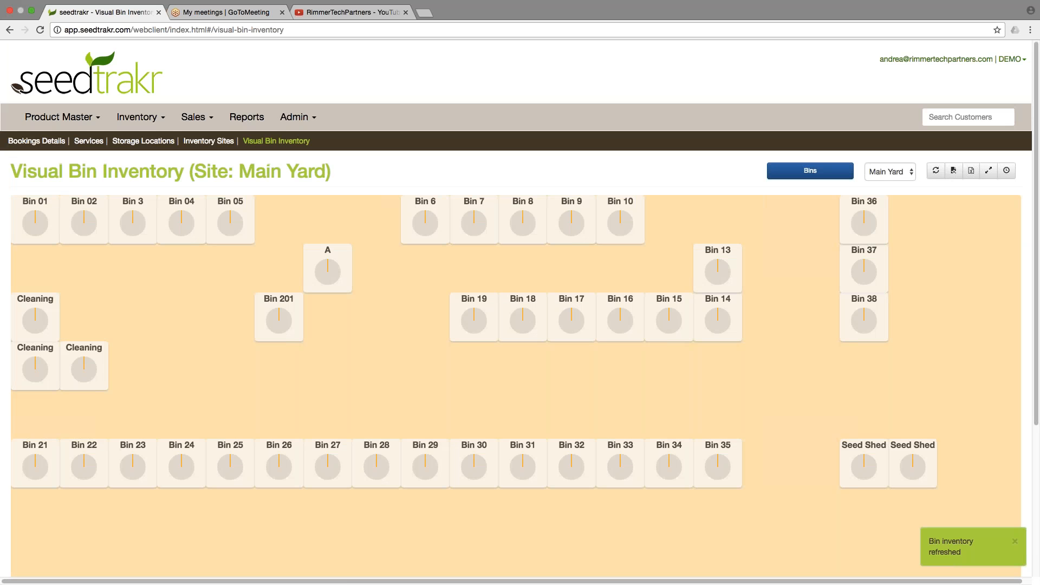
pyautogui.click(892, 177)
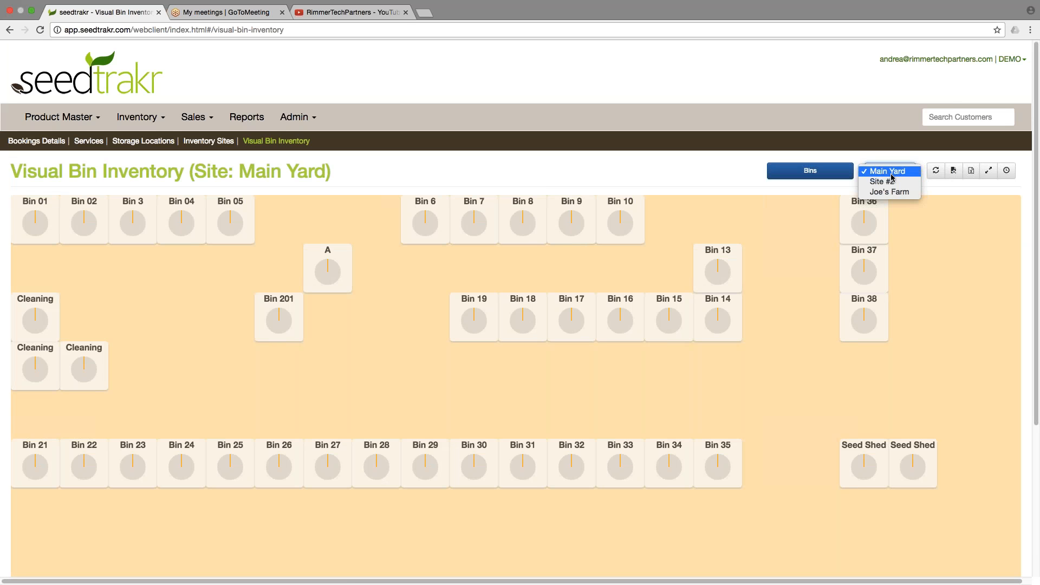
pyautogui.click(891, 171)
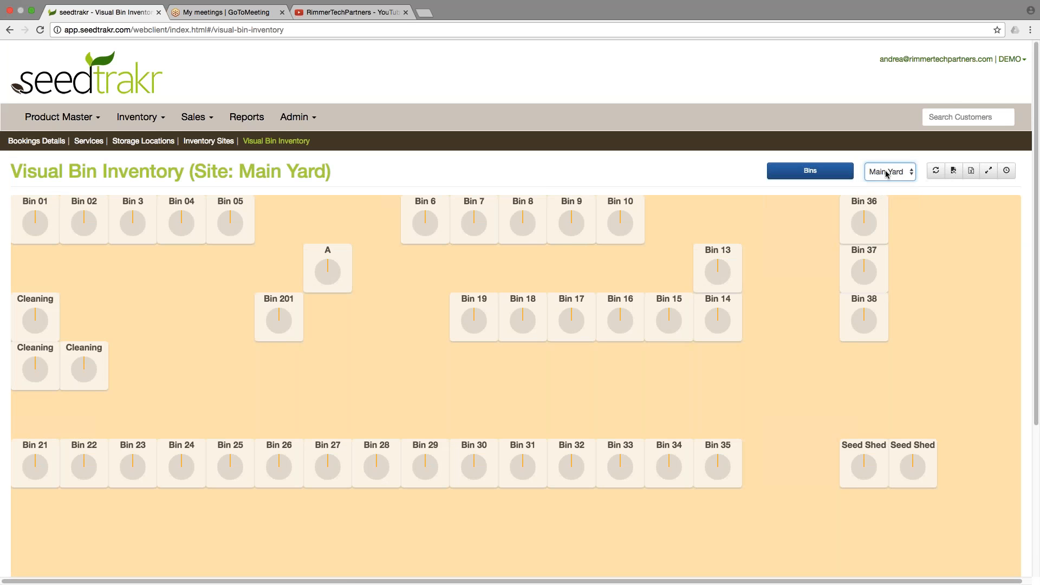
pyautogui.click(819, 172)
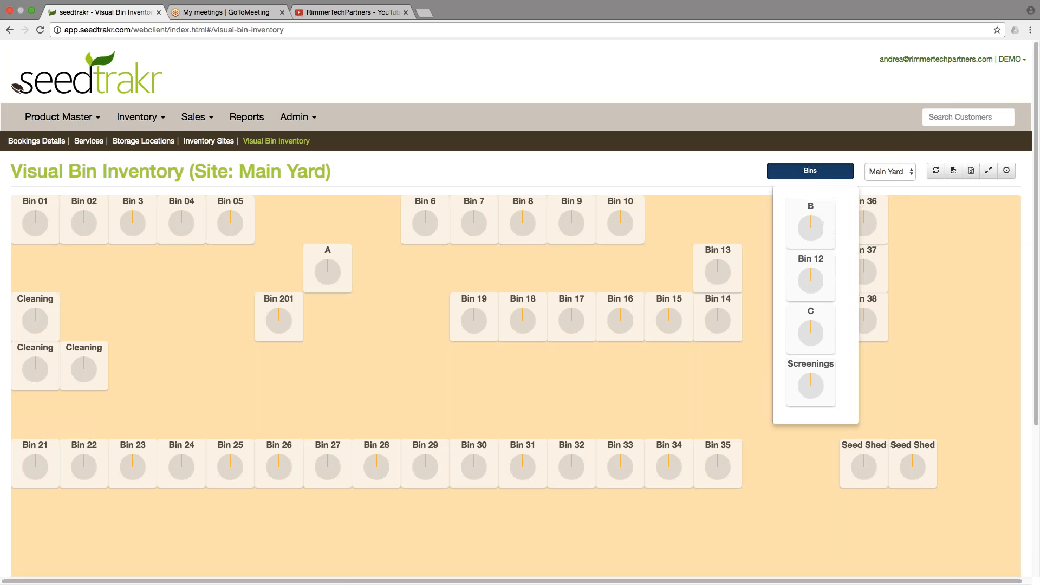
pyautogui.click(729, 220)
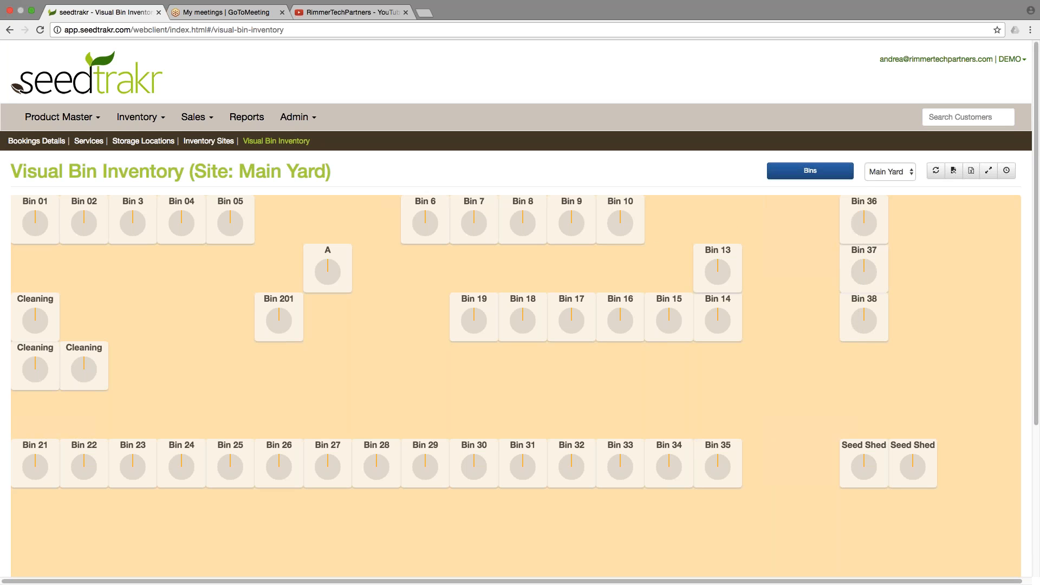
# View the visual bin layout for Site #2 and for Joe's Farm
pyautogui.click(894, 176)
pyautogui.click(896, 182)
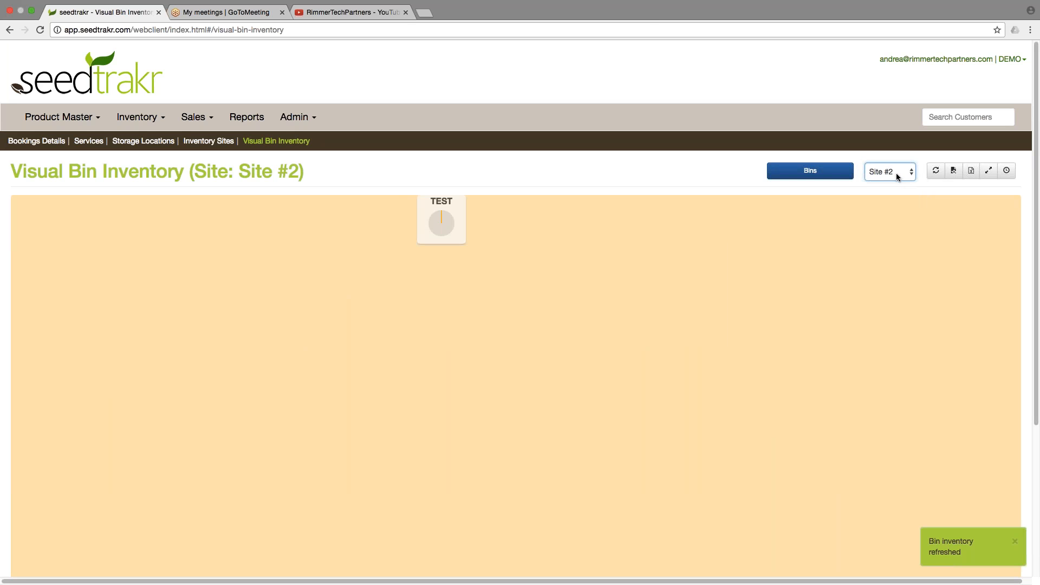
pyautogui.click(895, 174)
pyautogui.click(899, 184)
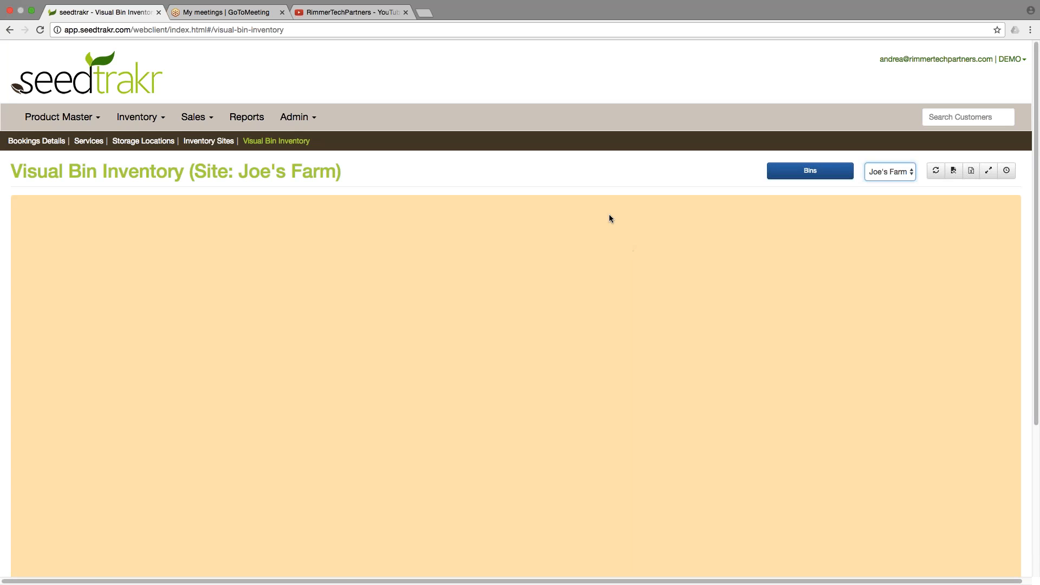
# Return to Inventory Sites, change the description of Joe's Farm to "land description #2" and save it
pyautogui.click(209, 144)
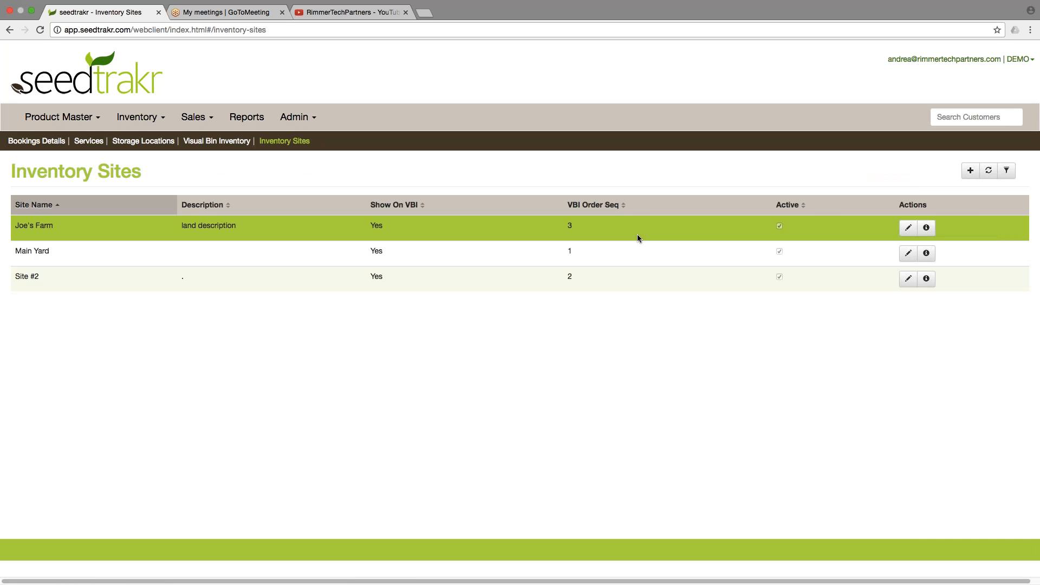
pyautogui.click(908, 227)
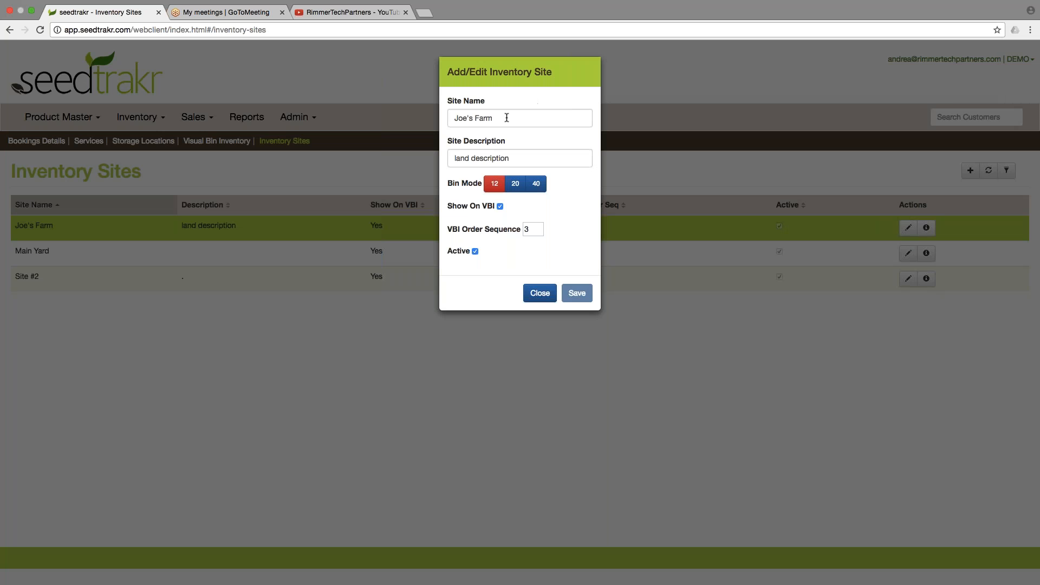
pyautogui.click(530, 158)
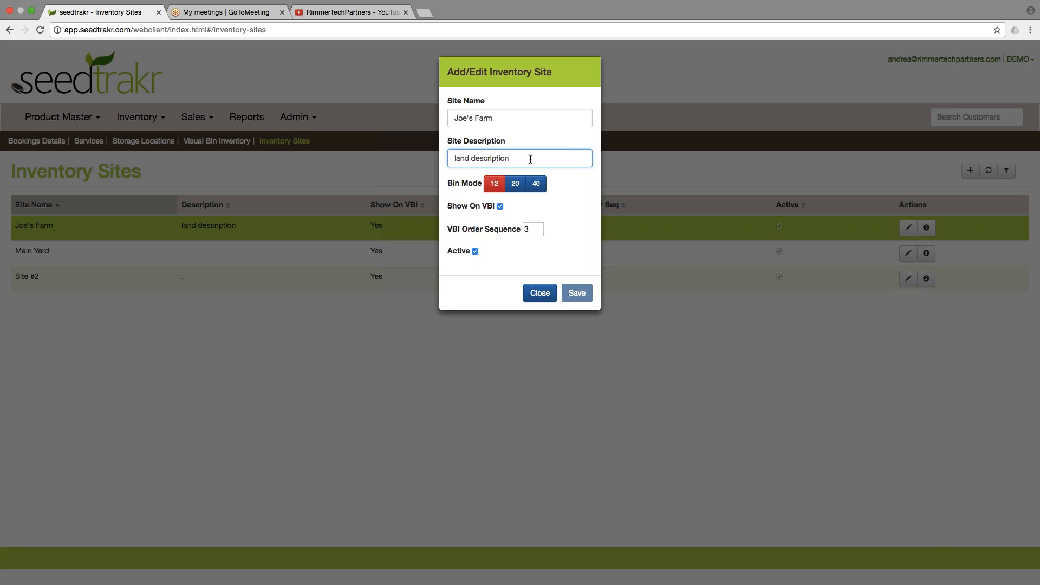
pyautogui.write('#2')
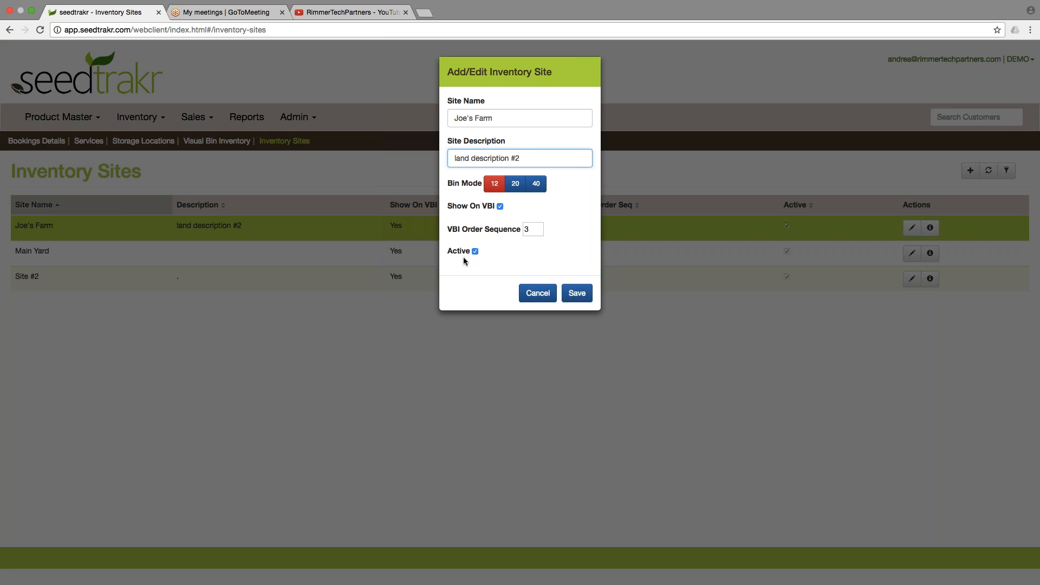
pyautogui.click(576, 293)
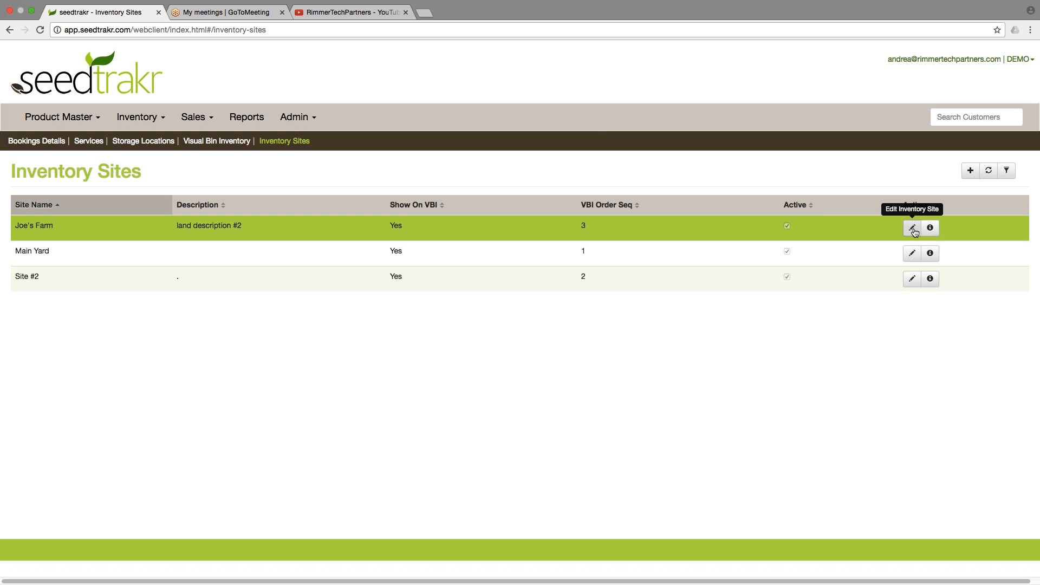
# Make the Joe's Farm inventory site inactive and save it
pyautogui.click(912, 230)
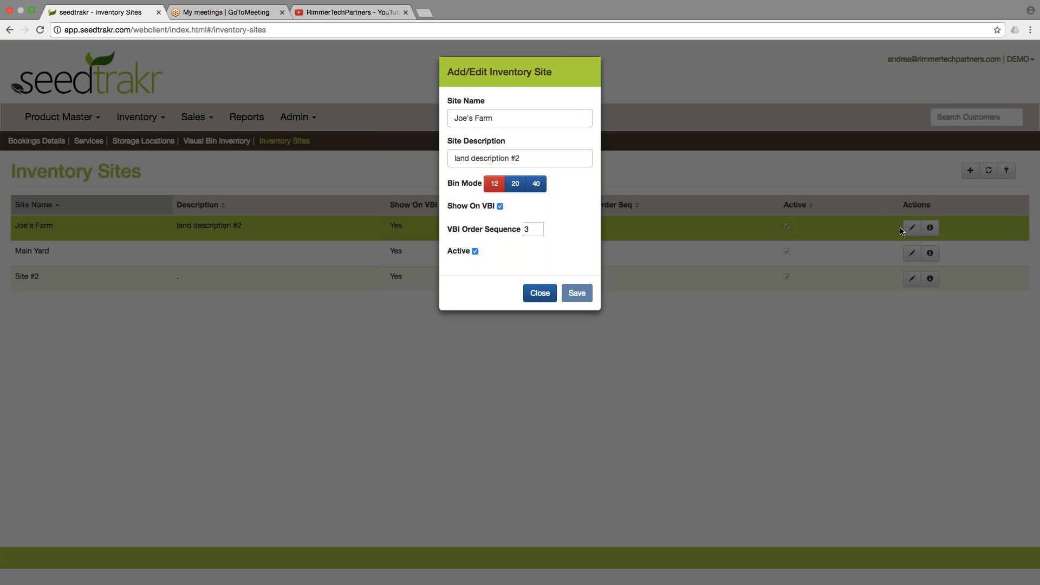
pyautogui.click(475, 252)
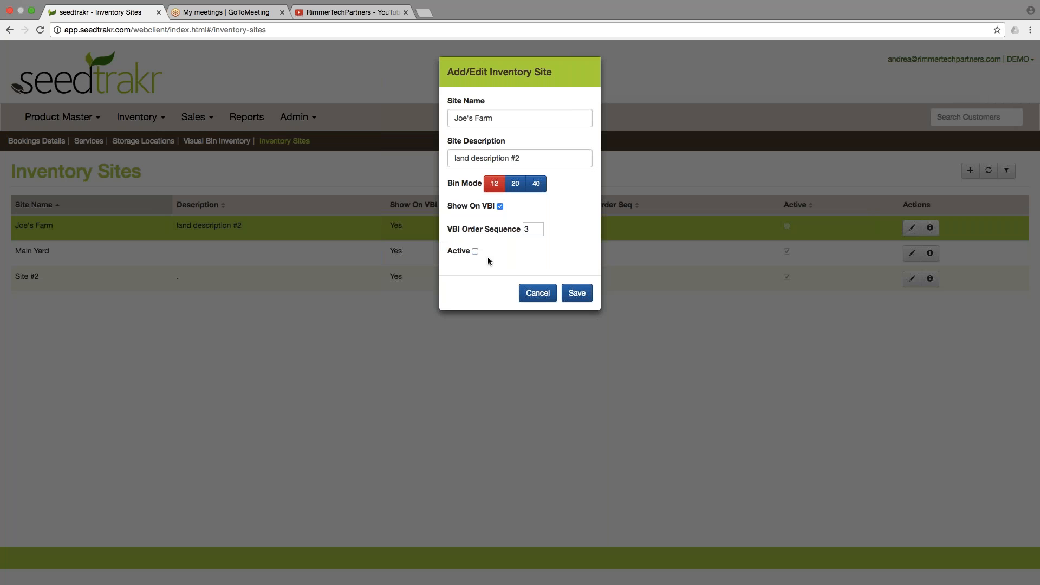
pyautogui.click(577, 294)
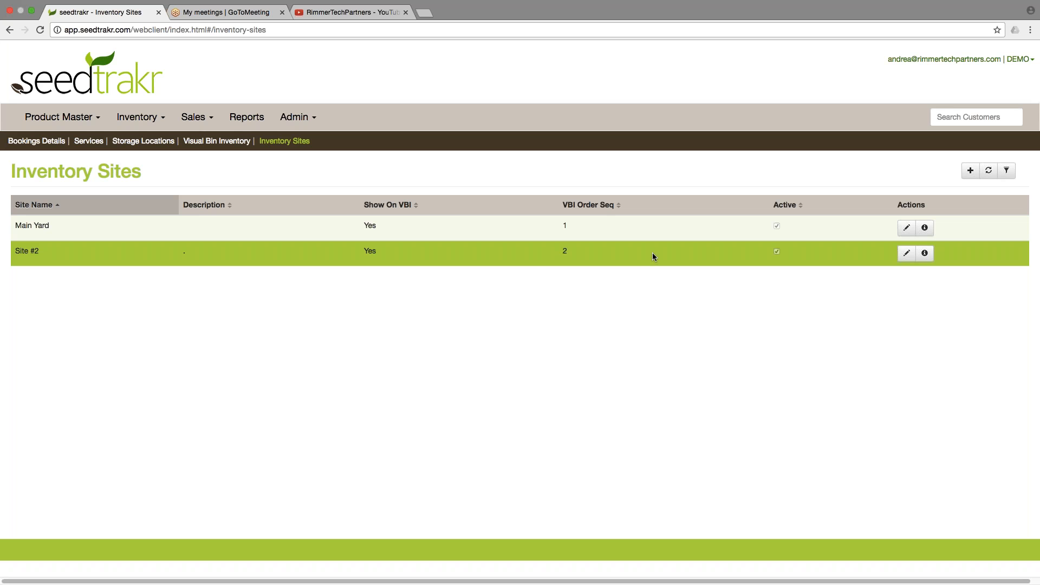
# Filter for inactive sites to reactivate and save Joe's Farm, and reset the site filter to active sites and hide it
pyautogui.click(1009, 172)
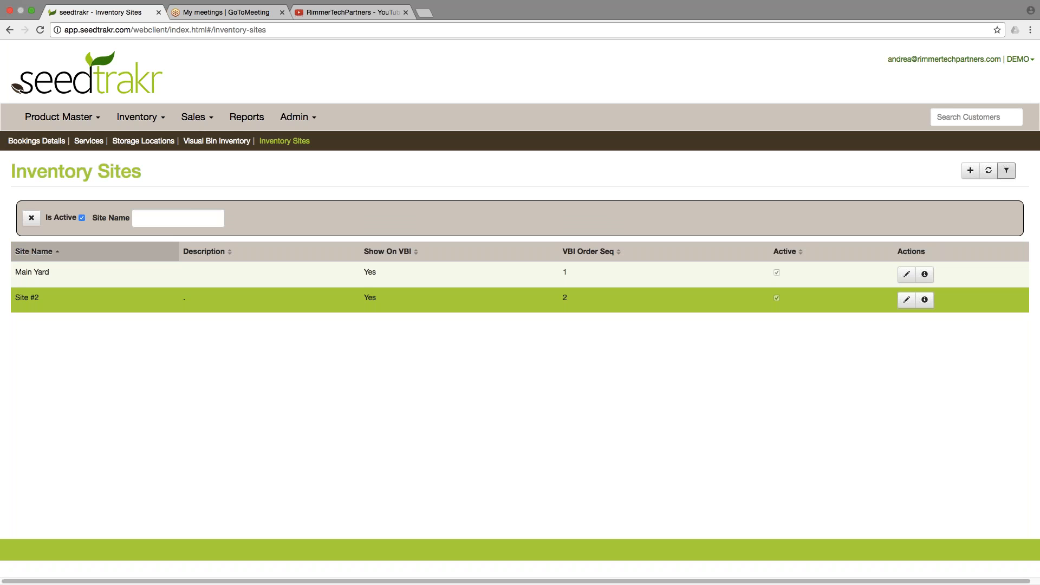
pyautogui.click(81, 218)
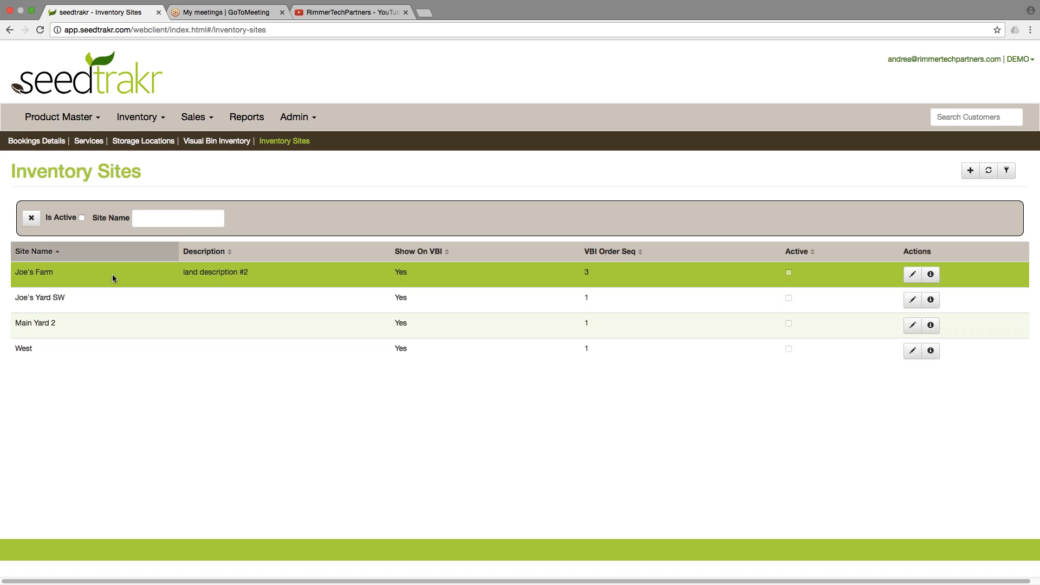
pyautogui.click(912, 275)
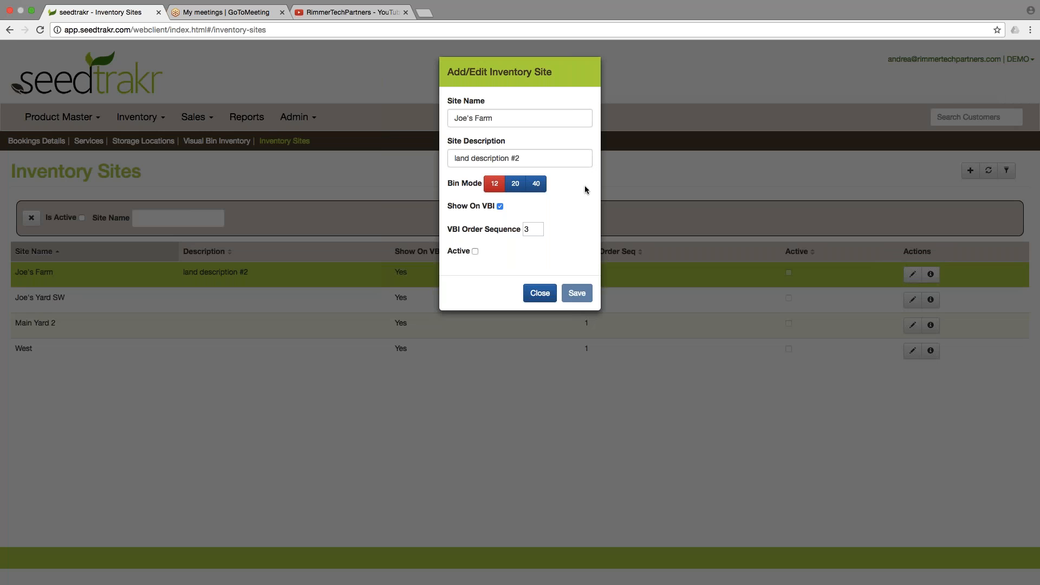
pyautogui.click(475, 251)
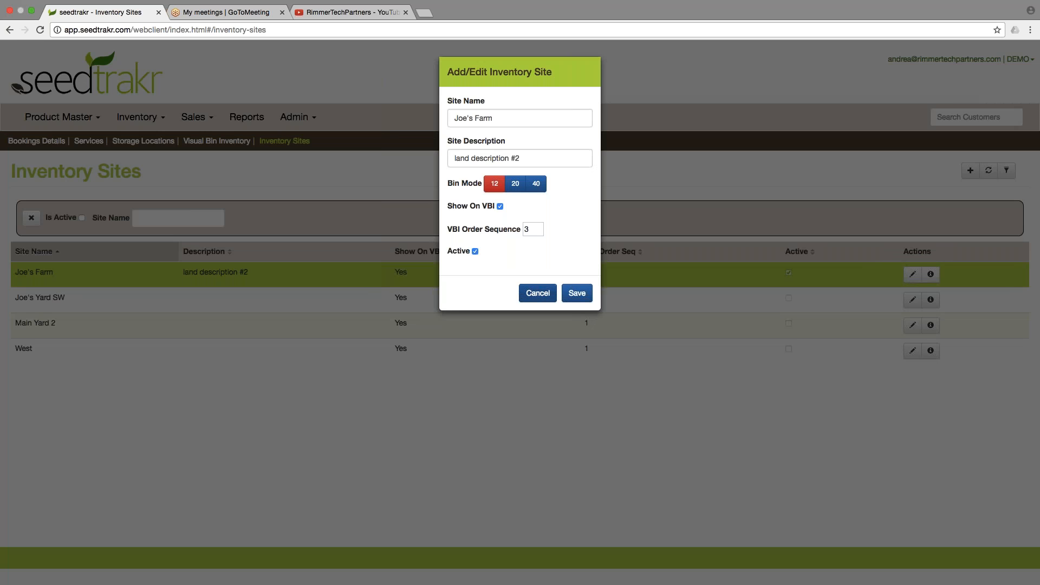
pyautogui.click(576, 293)
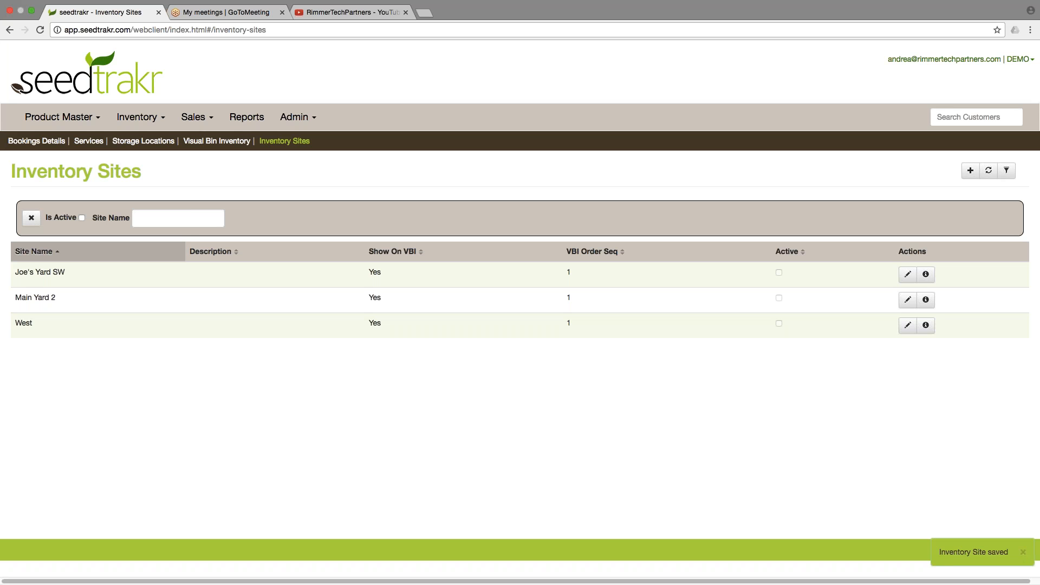
pyautogui.click(31, 221)
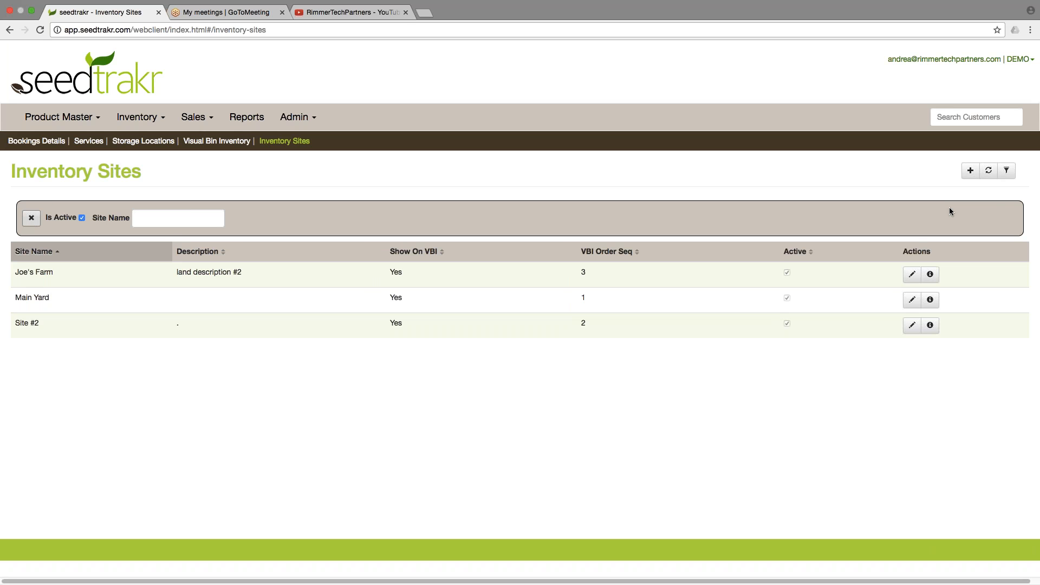
pyautogui.click(1007, 171)
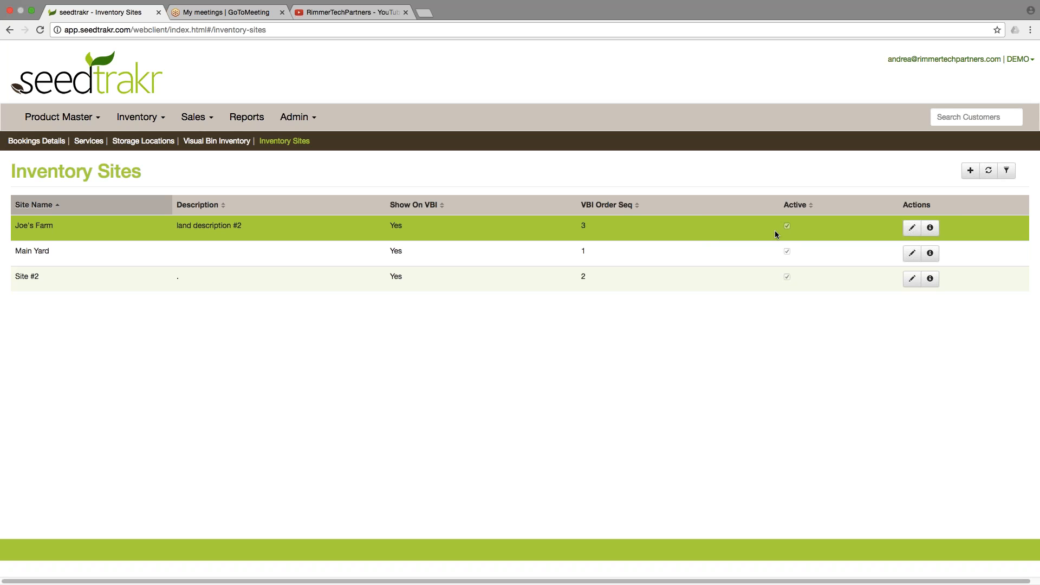
# Open the change log for Joe's Farm and examine the Add event and the site description change
pyautogui.click(929, 228)
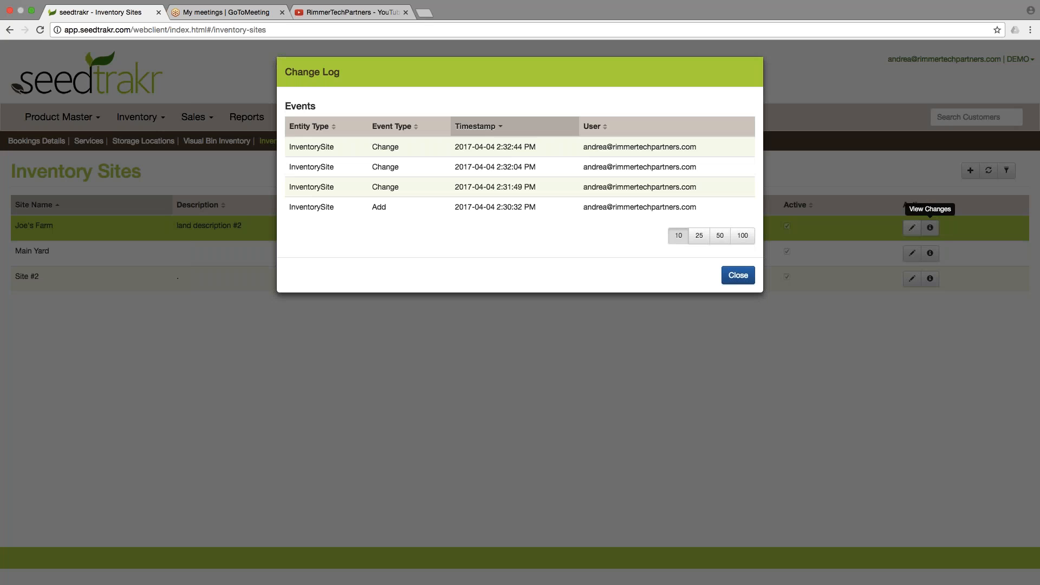
pyautogui.click(436, 206)
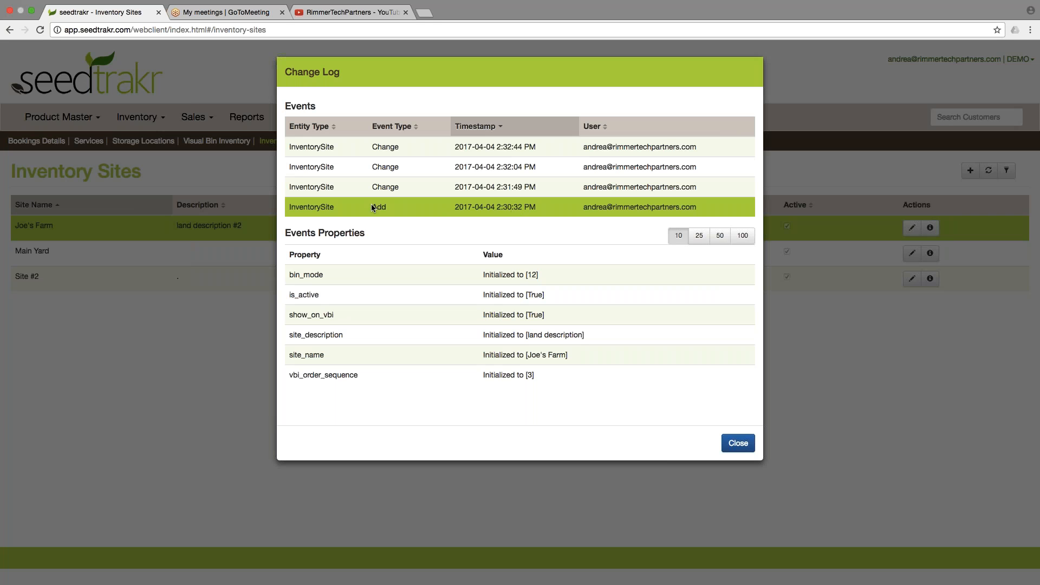
pyautogui.click(414, 190)
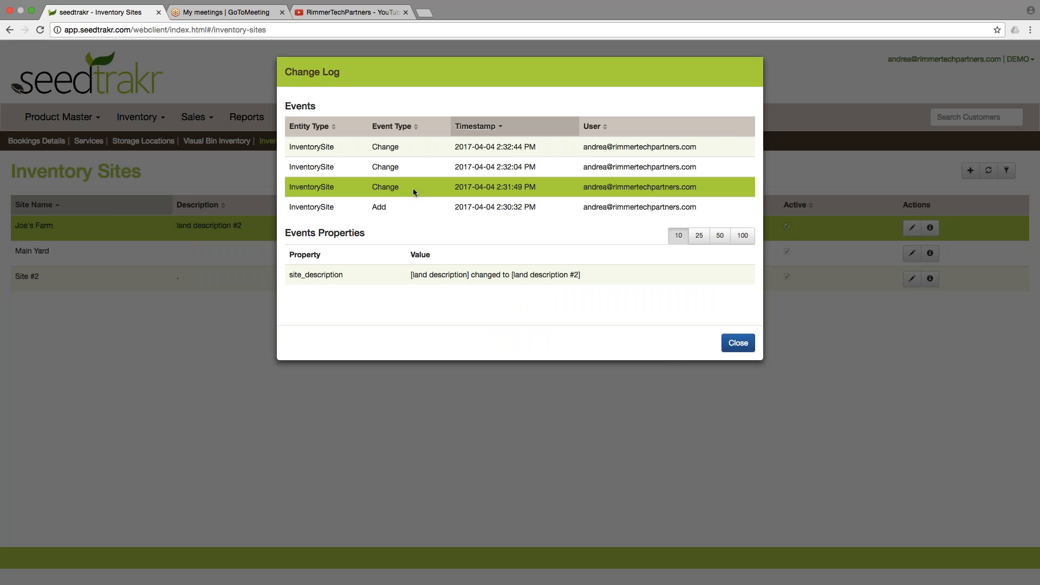
pyautogui.moveTo(411, 274); pyautogui.dragTo(589, 280)
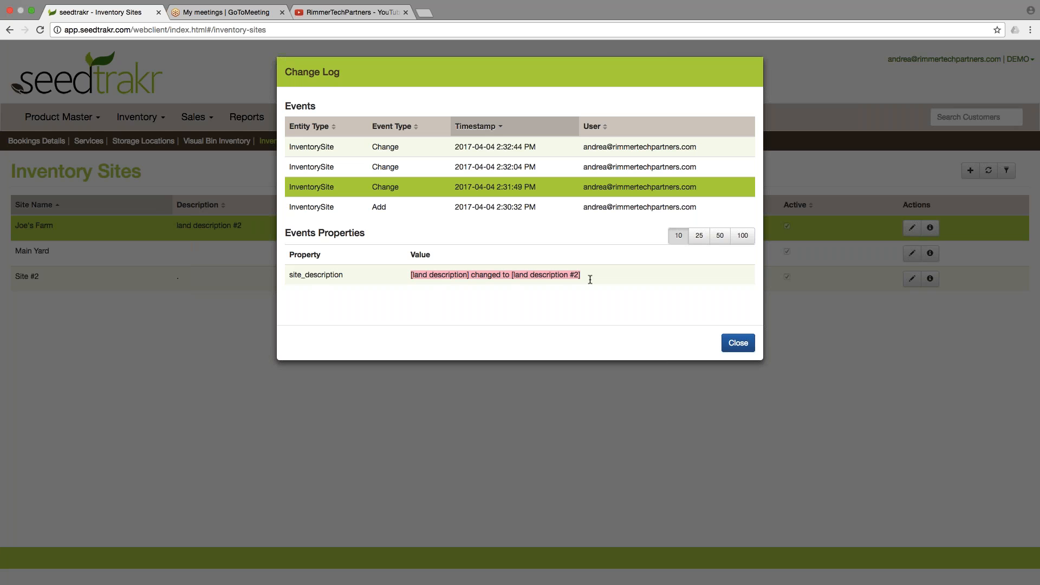
pyautogui.click(589, 280)
pyautogui.moveTo(583, 277); pyautogui.dragTo(564, 276)
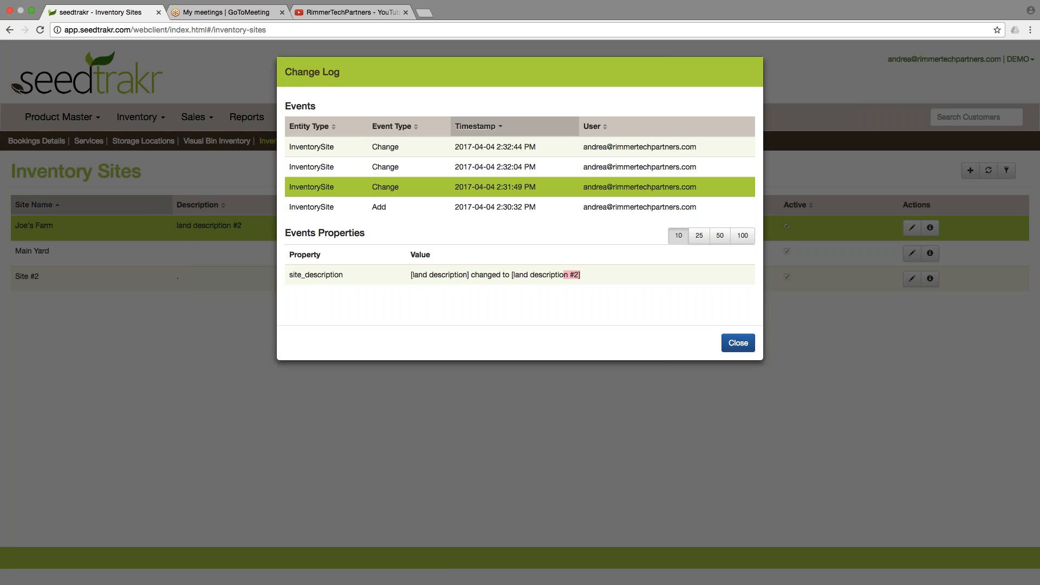
# Examine the active status change, compare it with the Add and description events, and close the change log
pyautogui.press('Up')
pyautogui.press('Up')
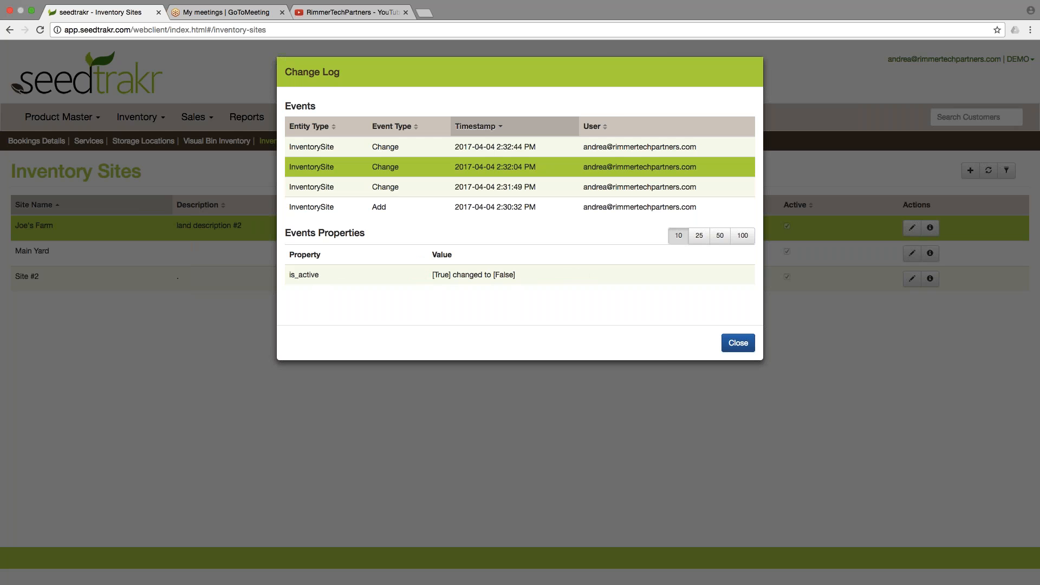
pyautogui.press('Down')
pyautogui.press('Down')
pyautogui.click(501, 205)
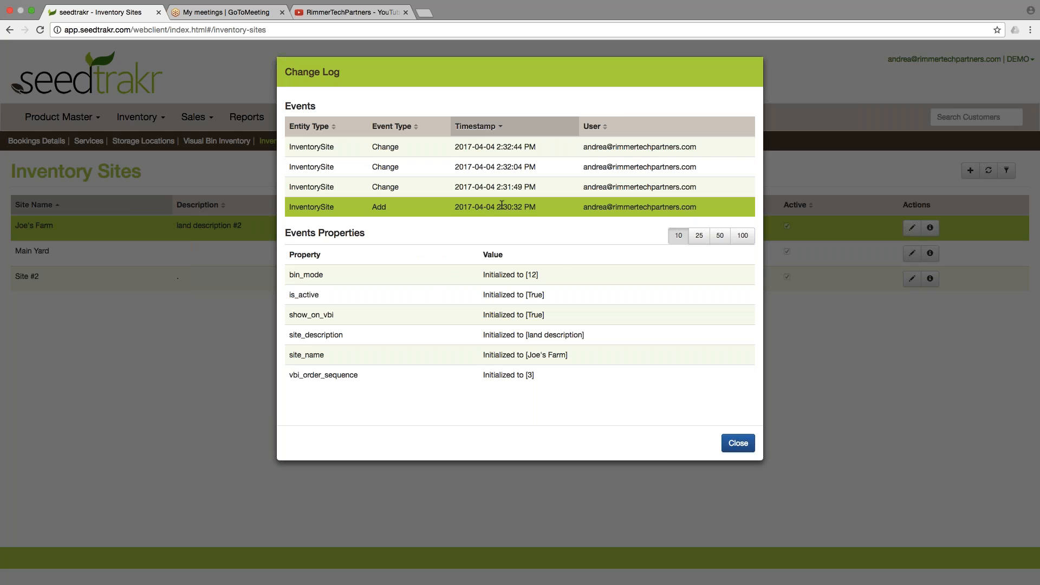
pyautogui.click(503, 185)
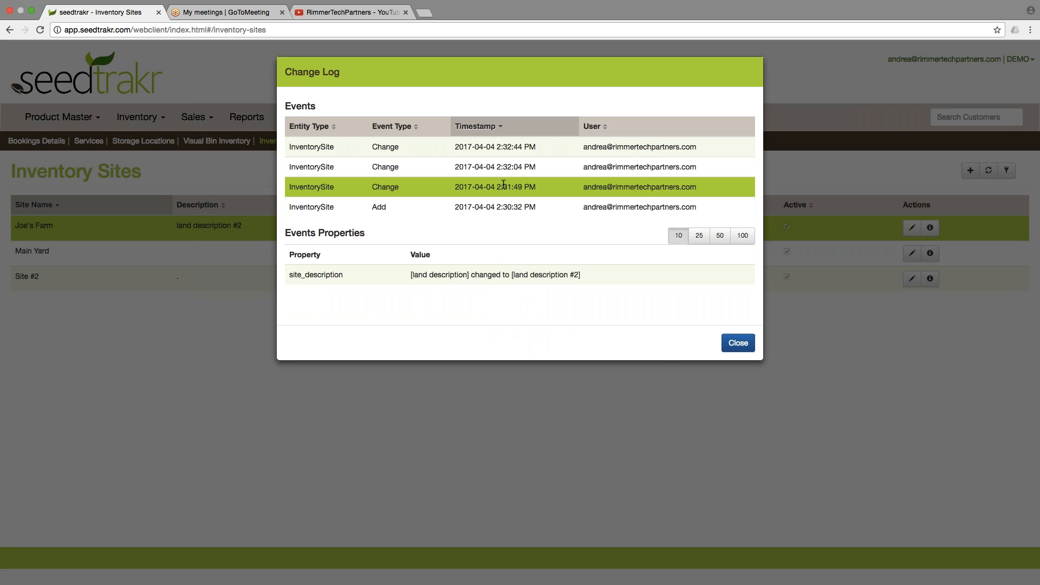
pyautogui.click(738, 343)
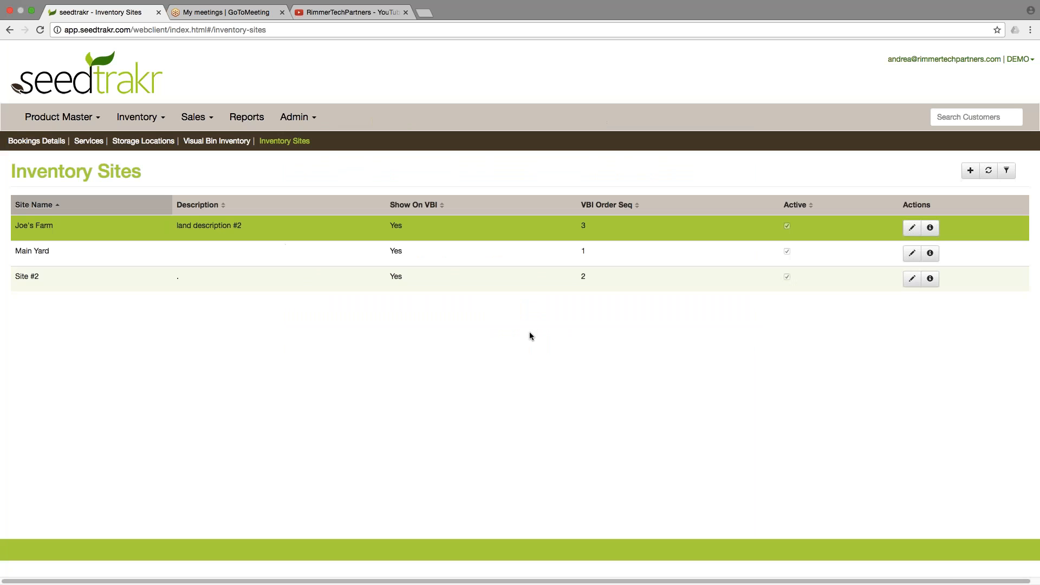